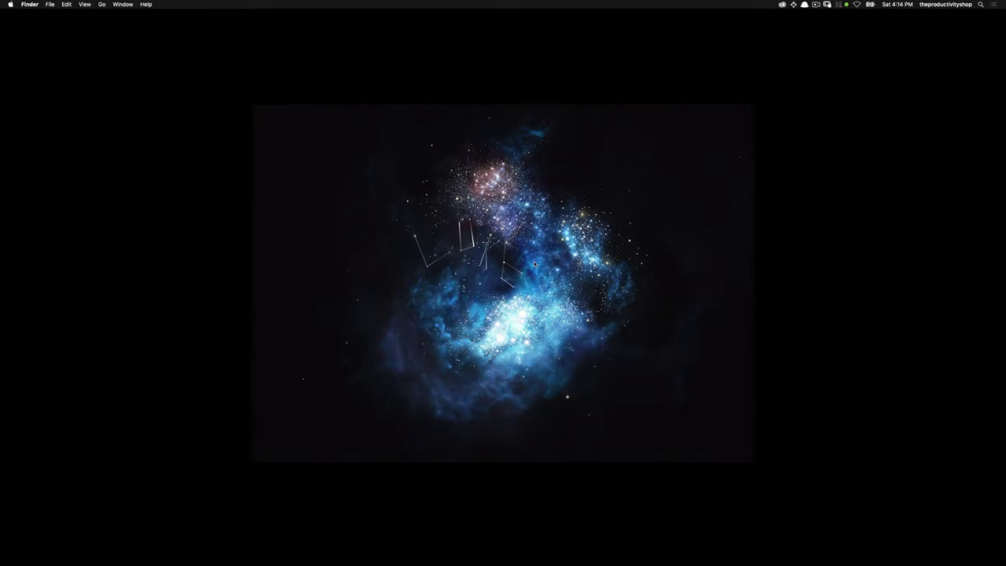
Launch Mail from the Alfred launcher by searching 'm'
key("alt+space")
type("m")
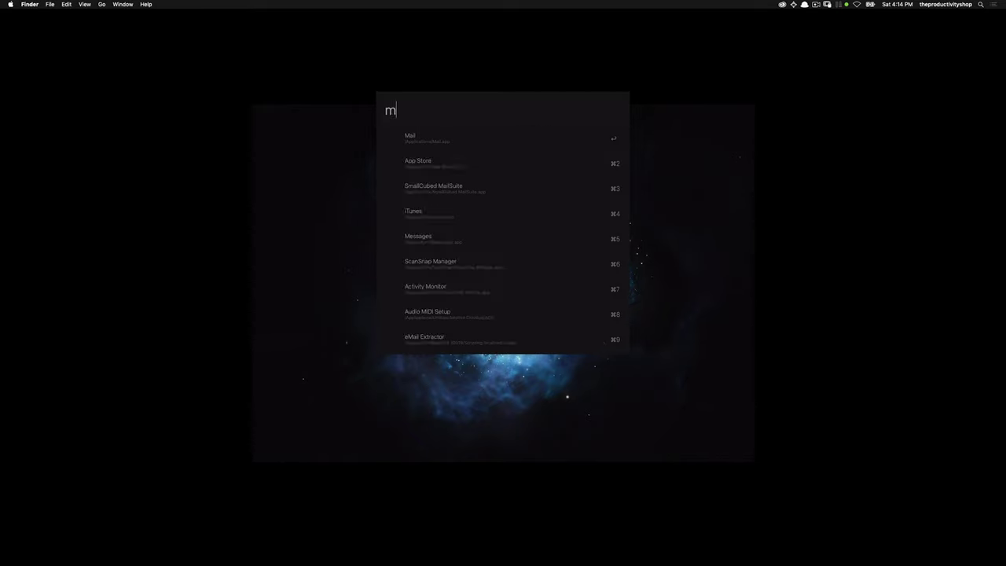
key("Return")
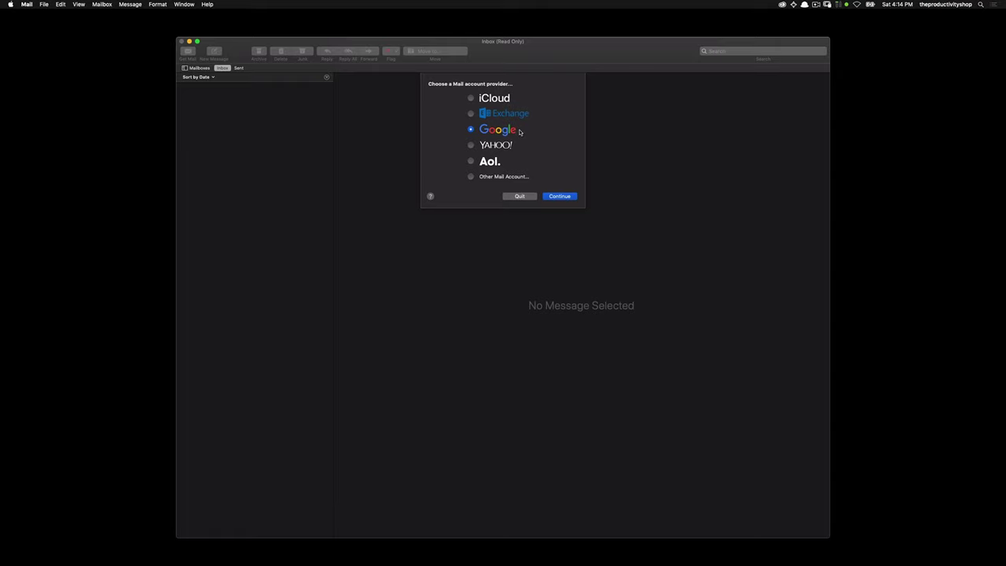
Choose Google as the provider and submit the Gmail address to sign the account in
left_click(559, 196)
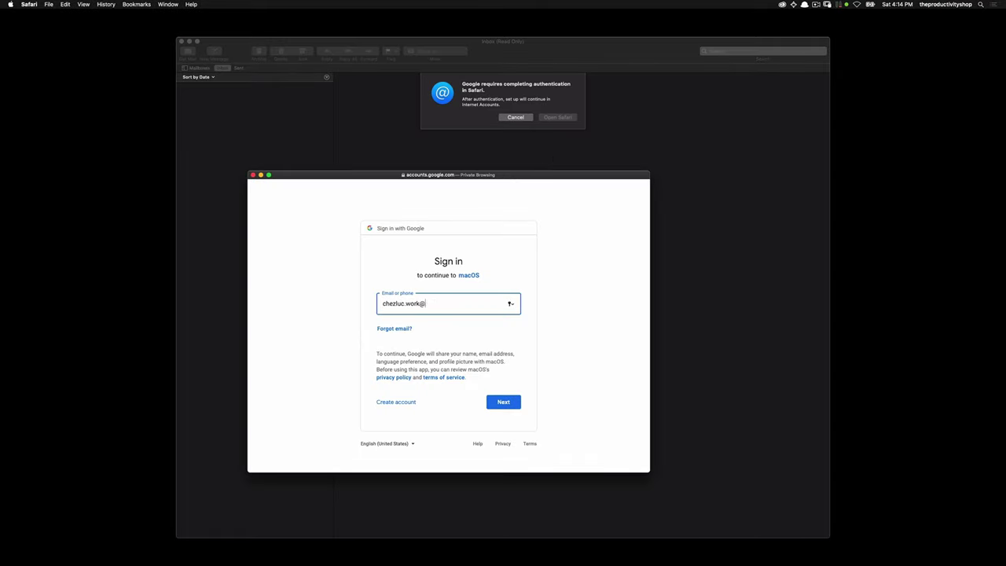
key("Return")
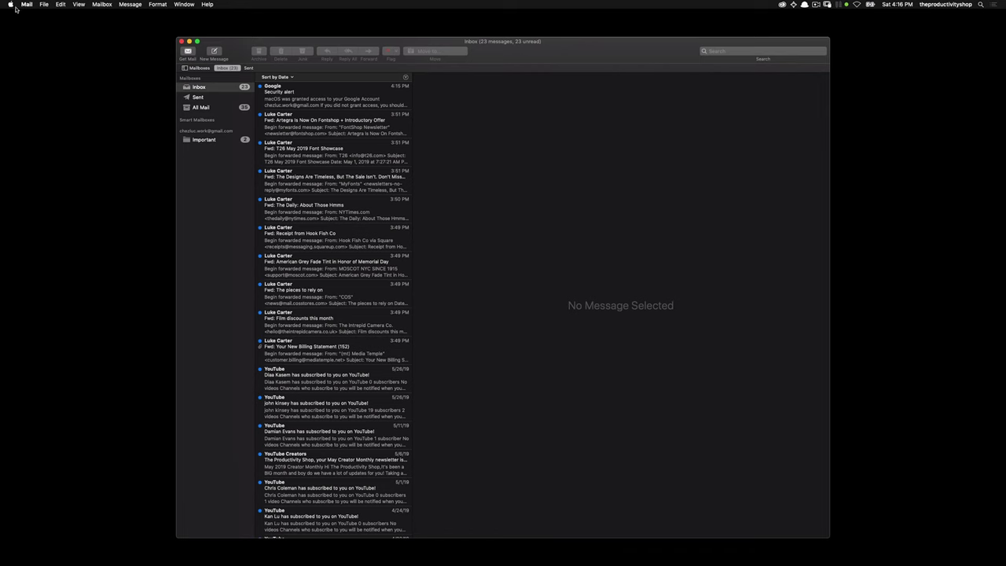
Enable Use classic layout in Viewing preferences, then widen the Subject and Date Received columns
left_click(26, 5)
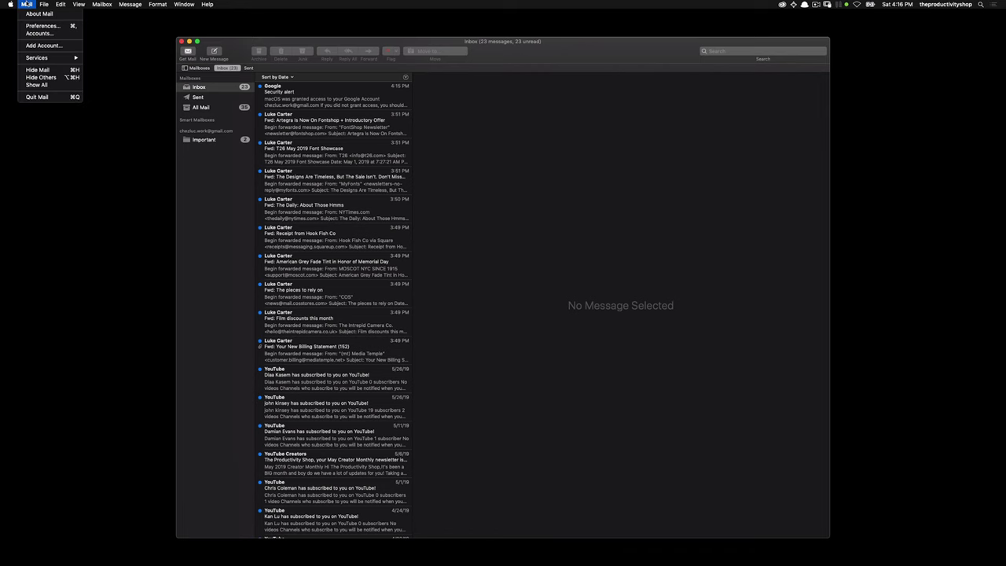
left_click(29, 26)
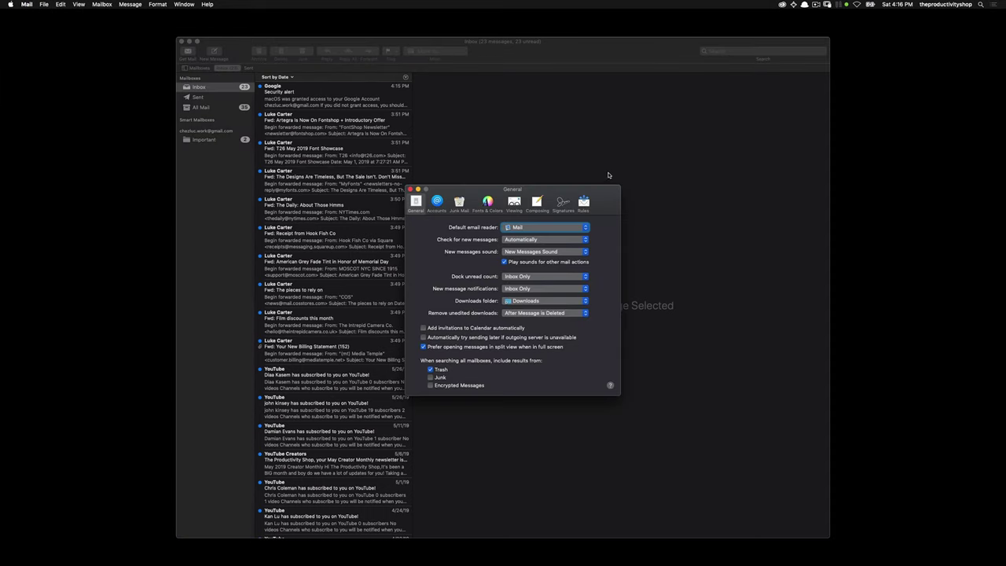
left_click(514, 204)
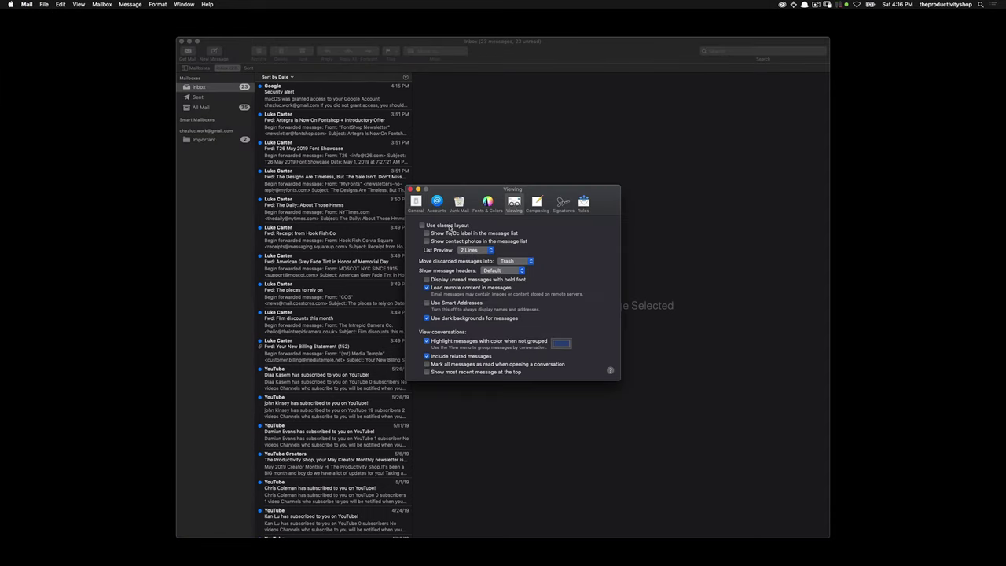
left_click(452, 227)
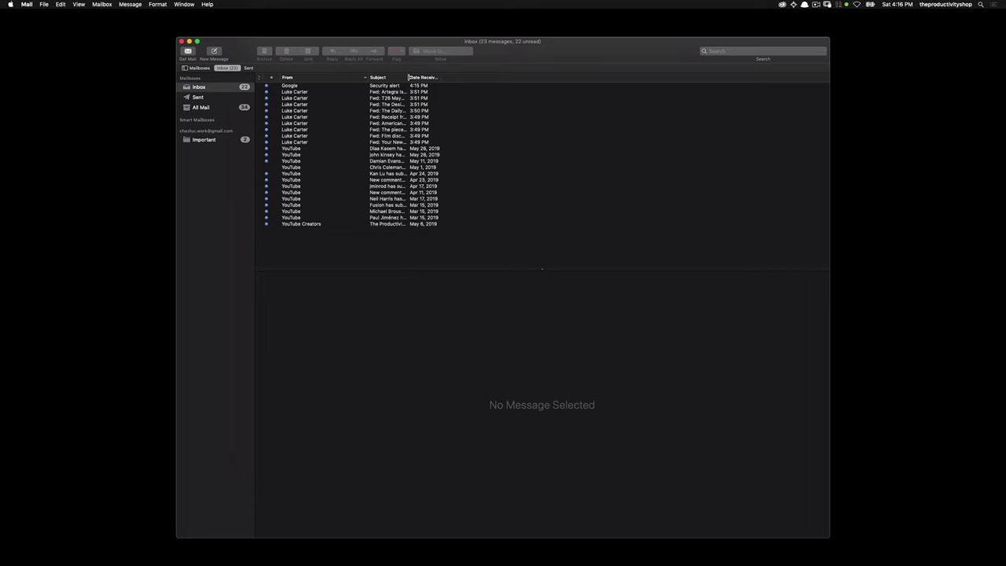
left_click_drag(408, 77, 573, 77)
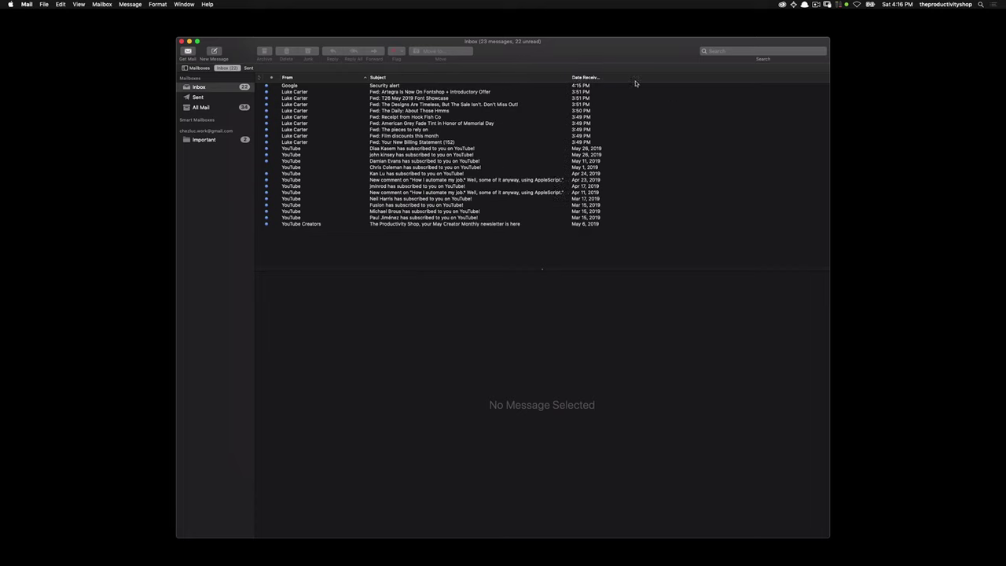
double_click(601, 78)
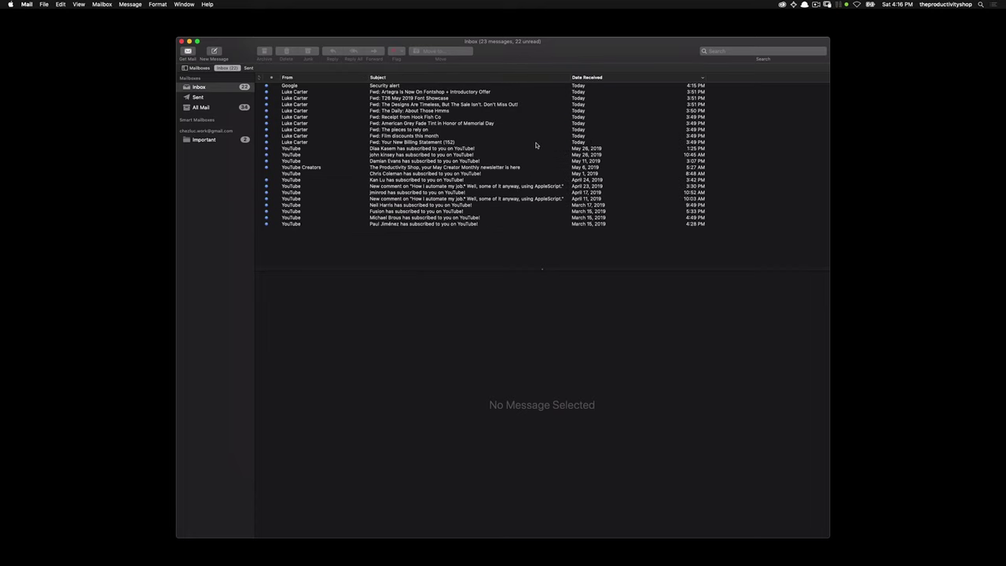
Change the message list font to Lucida Grande in Fonts & Colors preferences
left_click(29, 5)
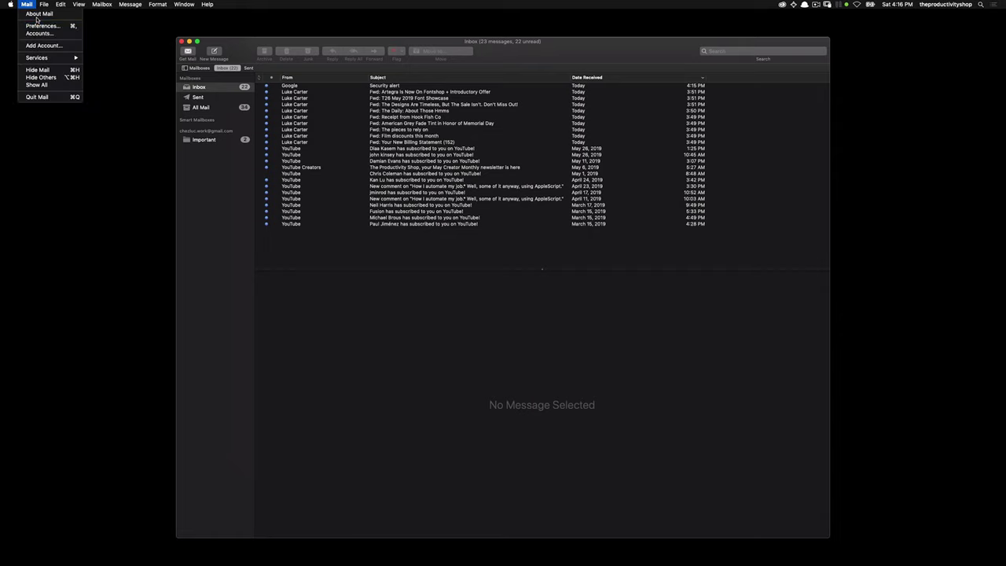
left_click(41, 25)
left_click(488, 202)
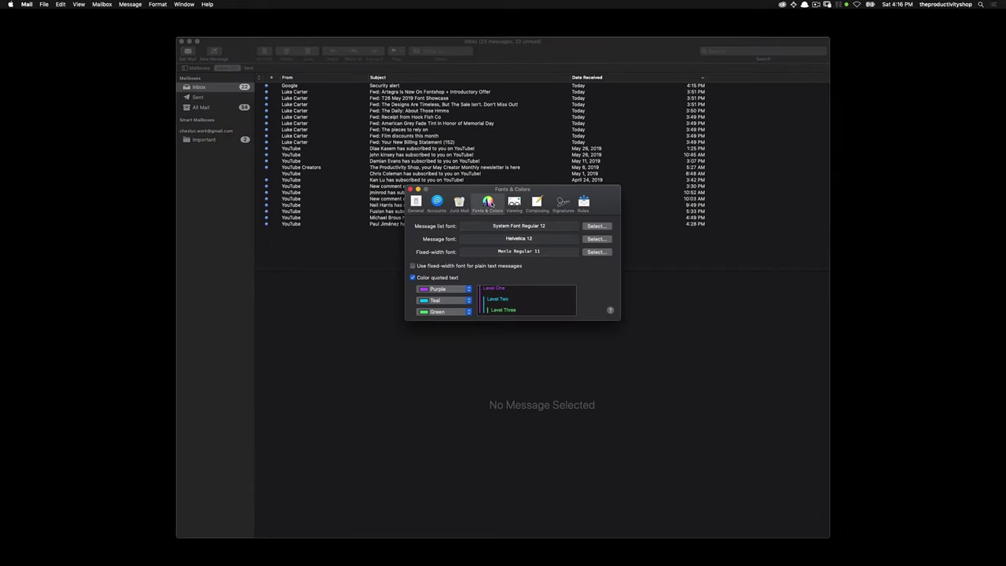
left_click(596, 239)
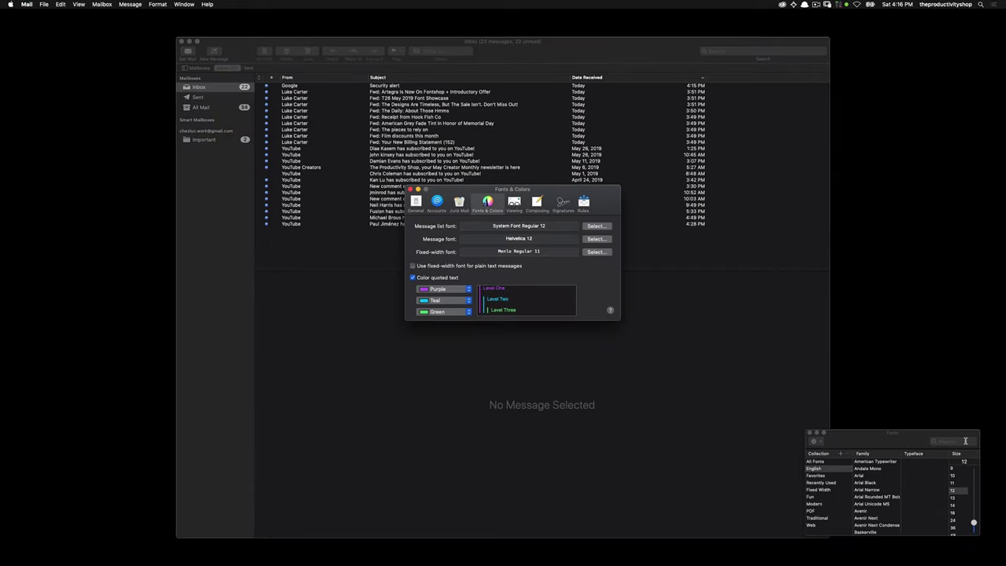
left_click_drag(905, 438, 660, 317)
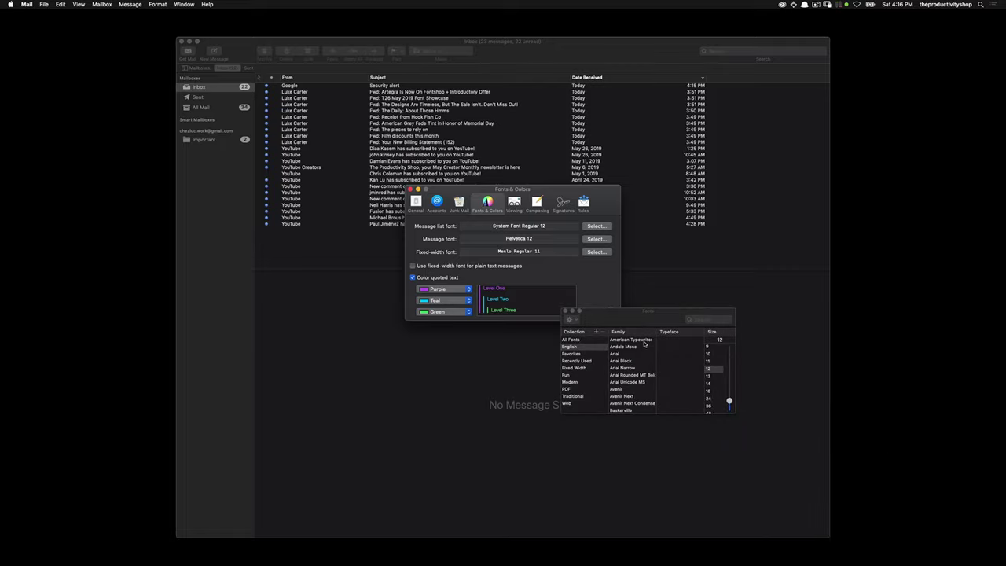
left_click(717, 320)
type("lucida gr")
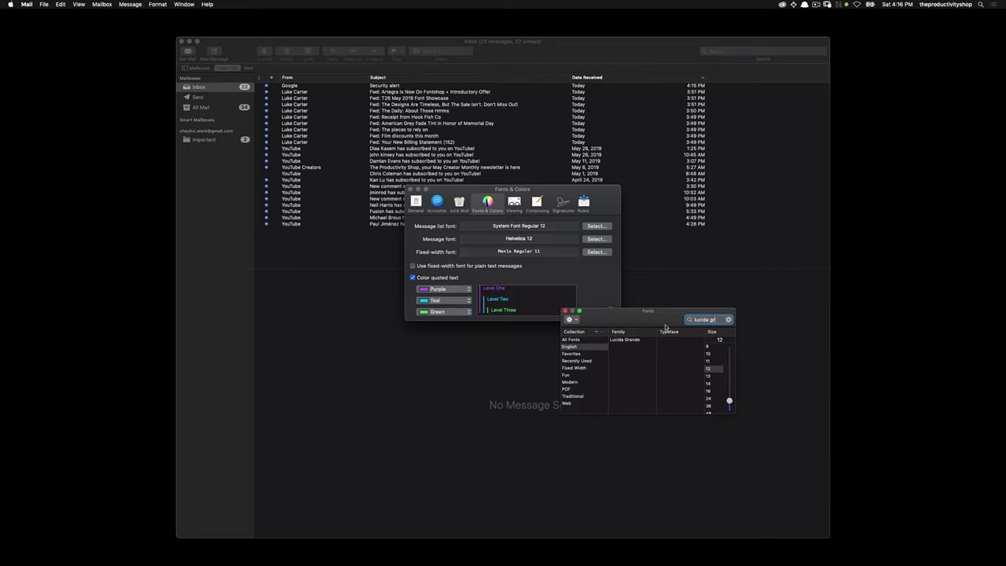
left_click(635, 340)
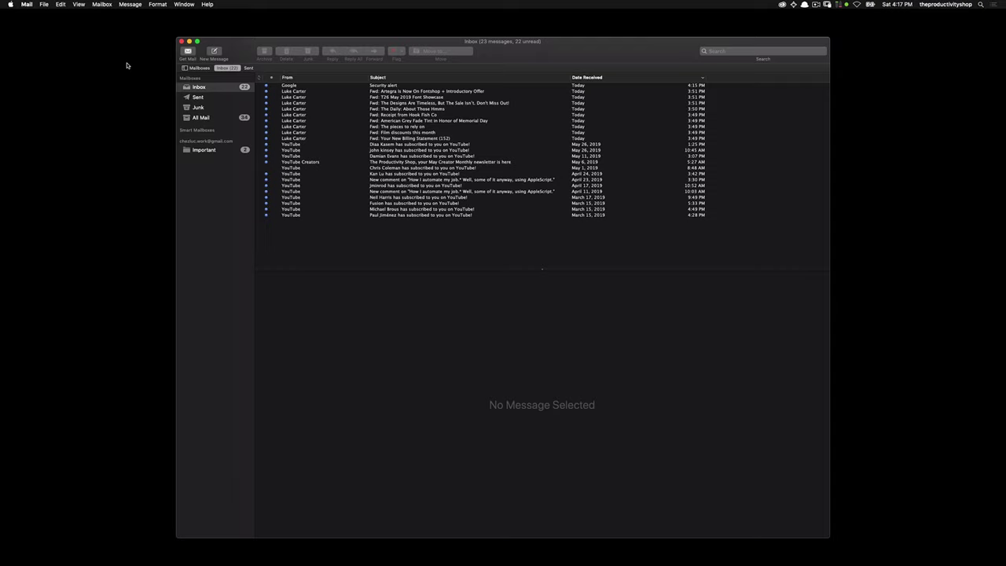
Create the To Do mailbox inside the Google account rather than On My Mac
left_click(101, 4)
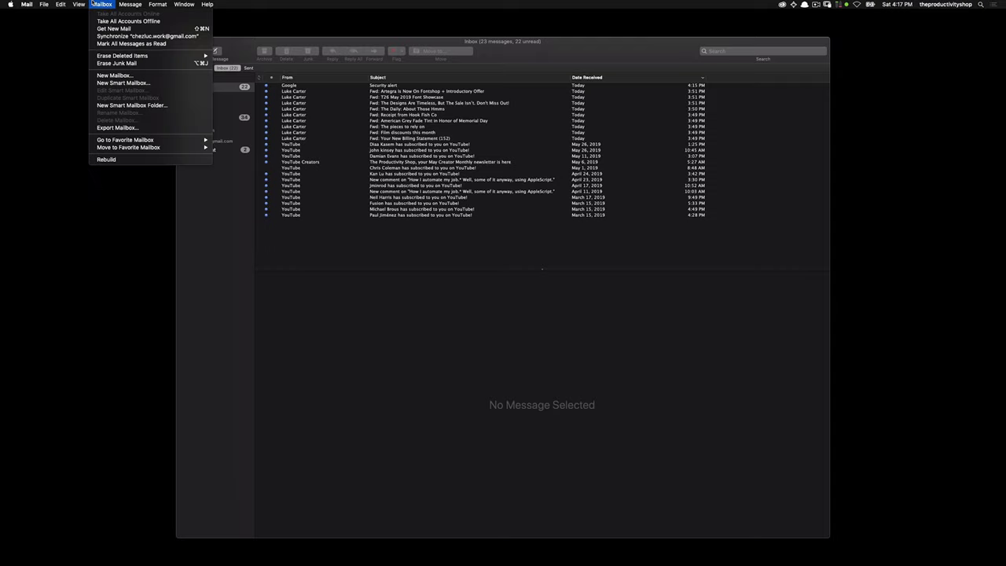
left_click(122, 76)
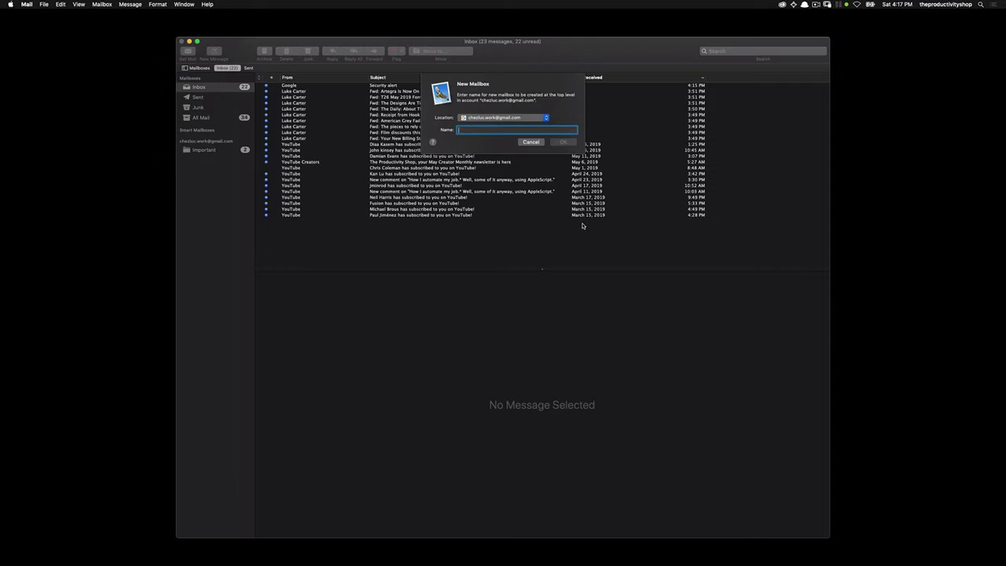
left_click(528, 118)
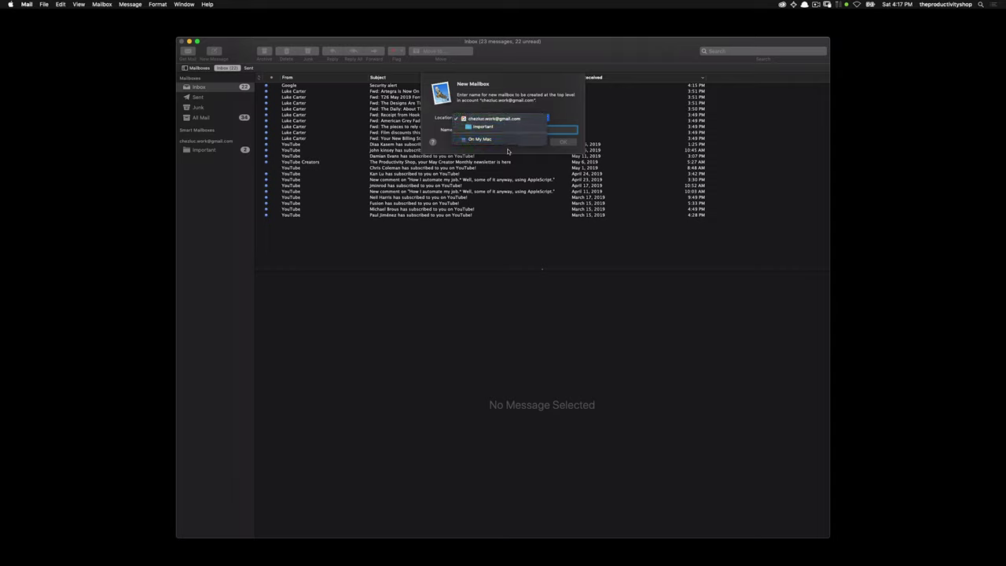
left_click(510, 140)
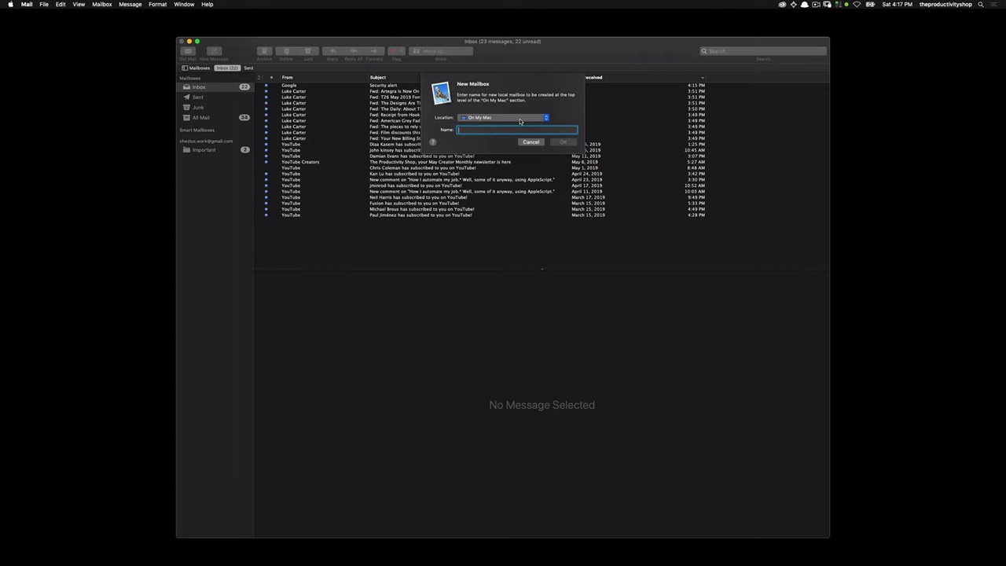
left_click(519, 119)
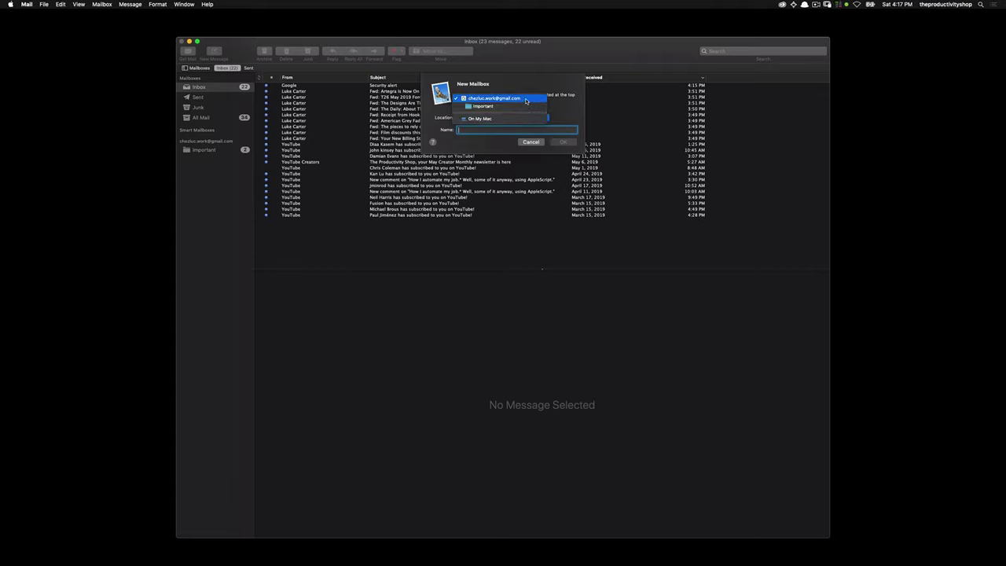
left_click(527, 101)
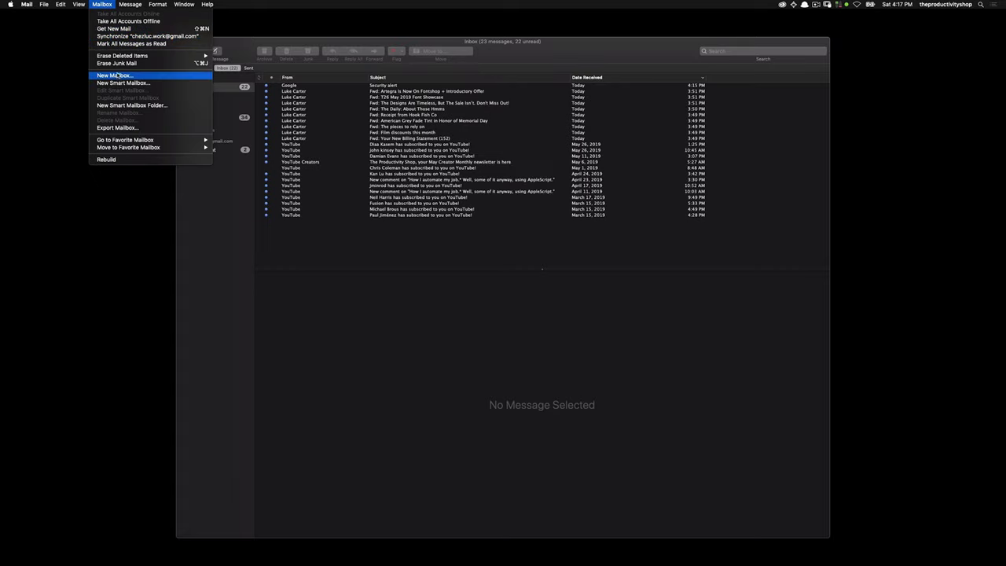
left_click(116, 75)
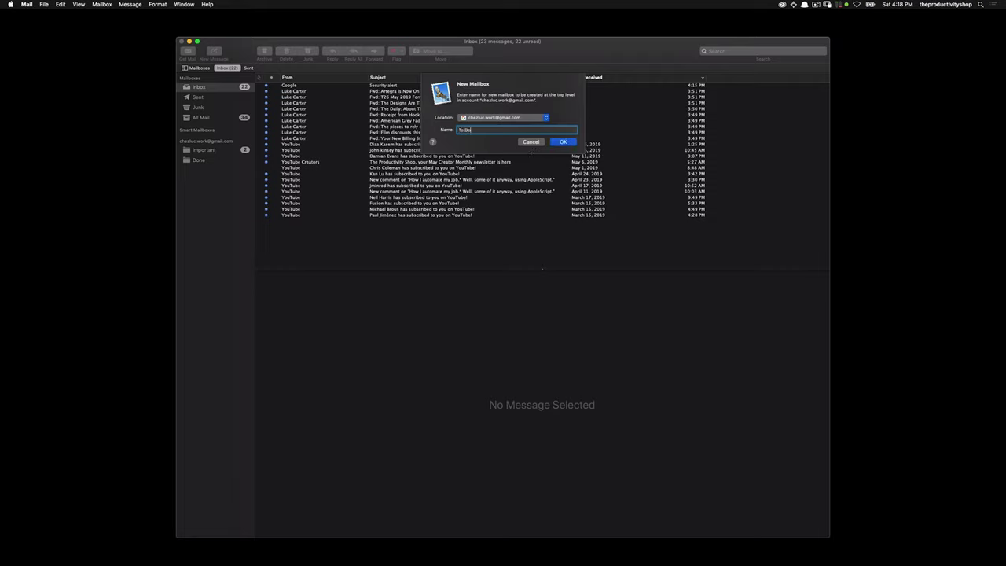
key("Return")
Create the To Work mailbox and drag it onto the Favorites bar
left_click(100, 4)
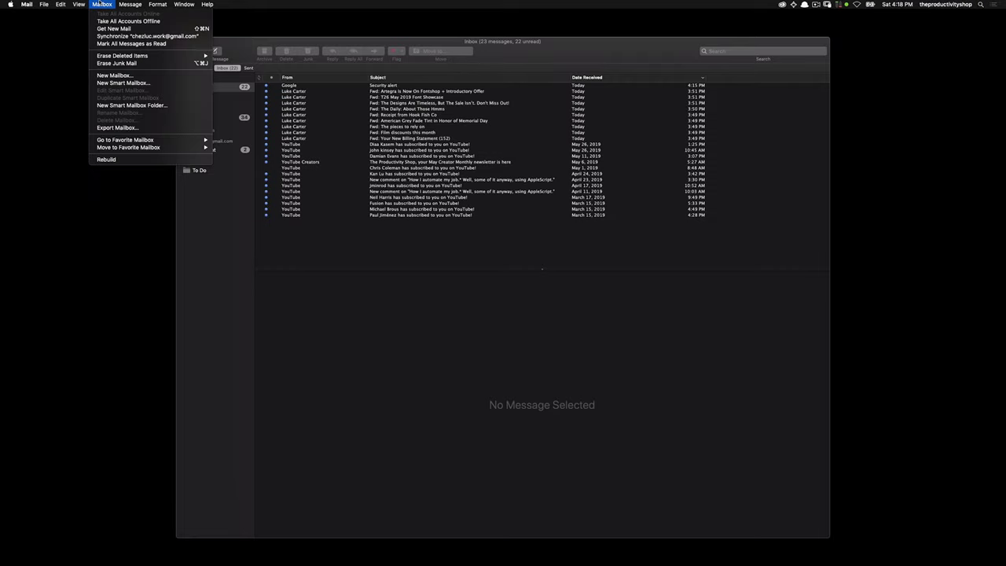
left_click(128, 76)
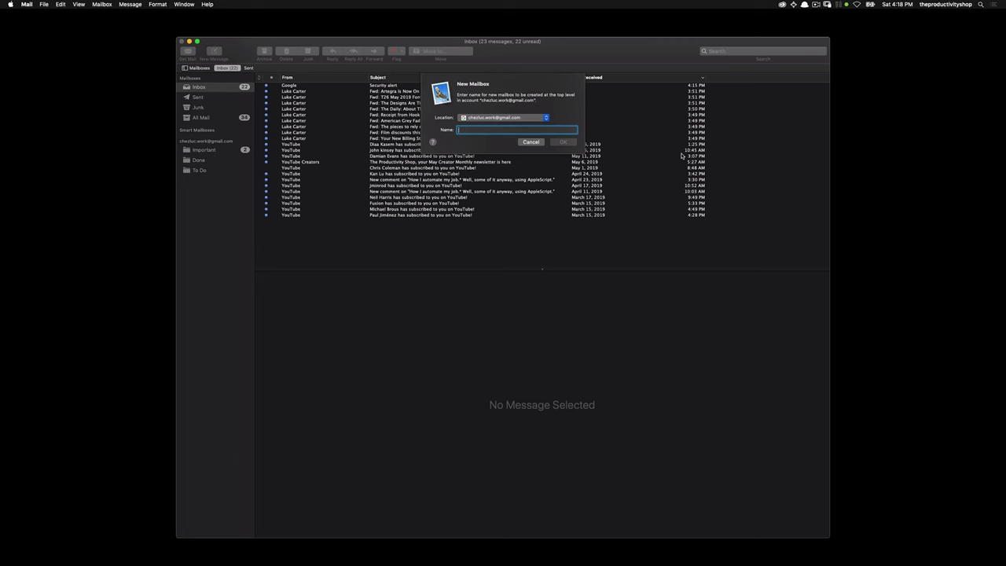
type("To Watch")
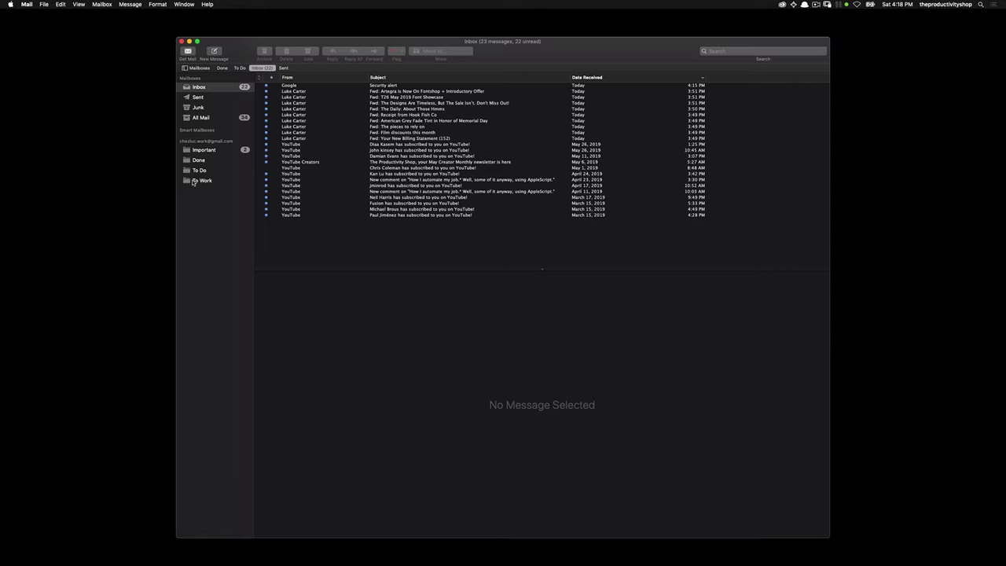
left_click_drag(258, 74, 254, 70)
Check the empty Done, To Do and To Work mailboxes with ⌘-number shortcuts
key("super+1")
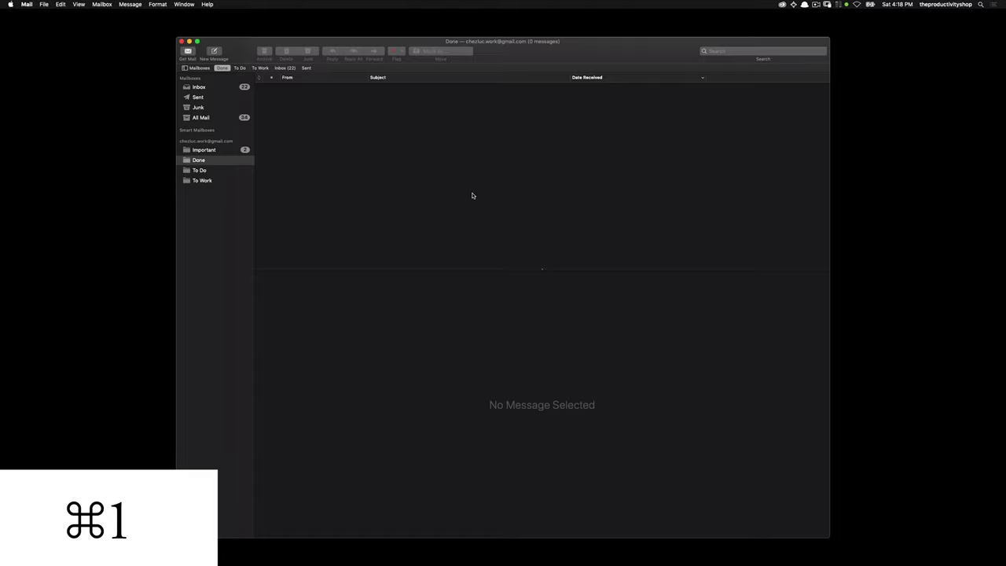
key("super+2")
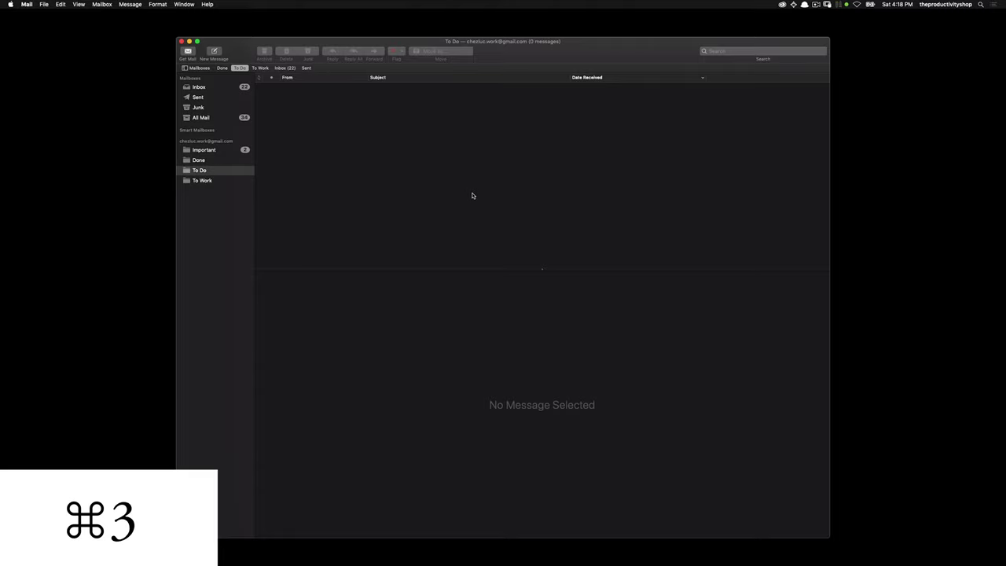
key("super+4")
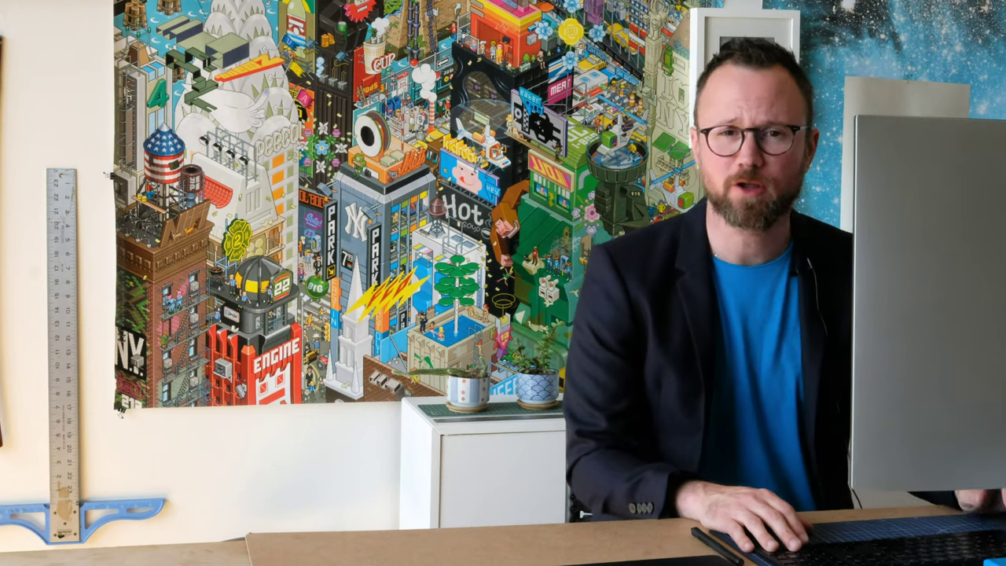
Move Artegra, T26 and Designs Are Timeless to To Do, and The Daily and Hook Fish Co receipt to To Work
key("ctrl+super+2")
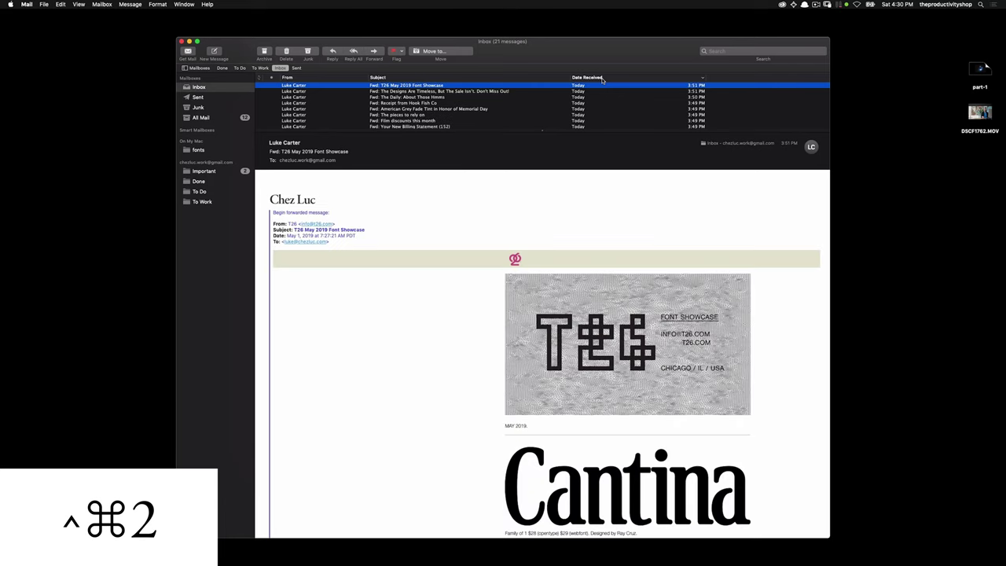
key("ctrl+super+2")
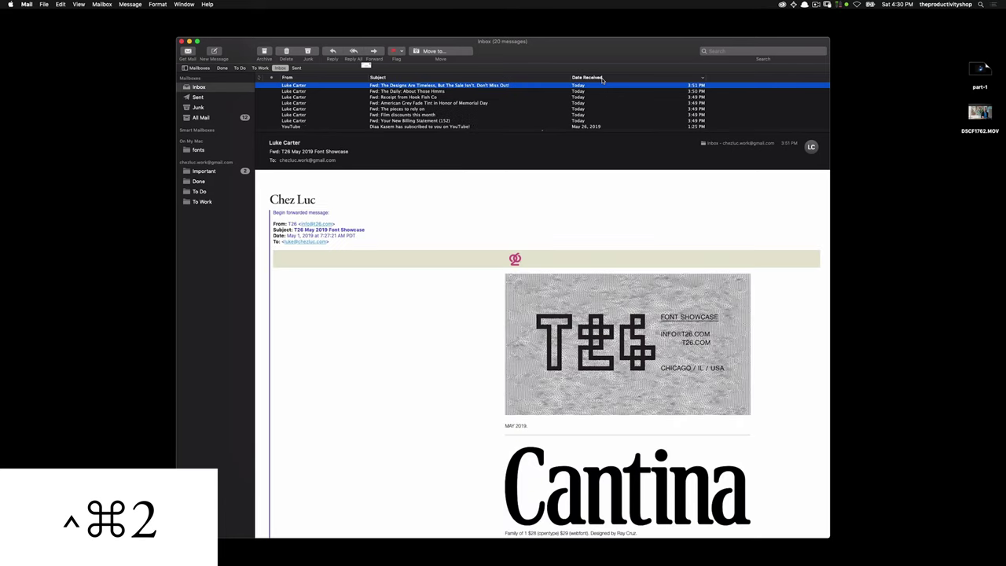
key("ctrl+super+2")
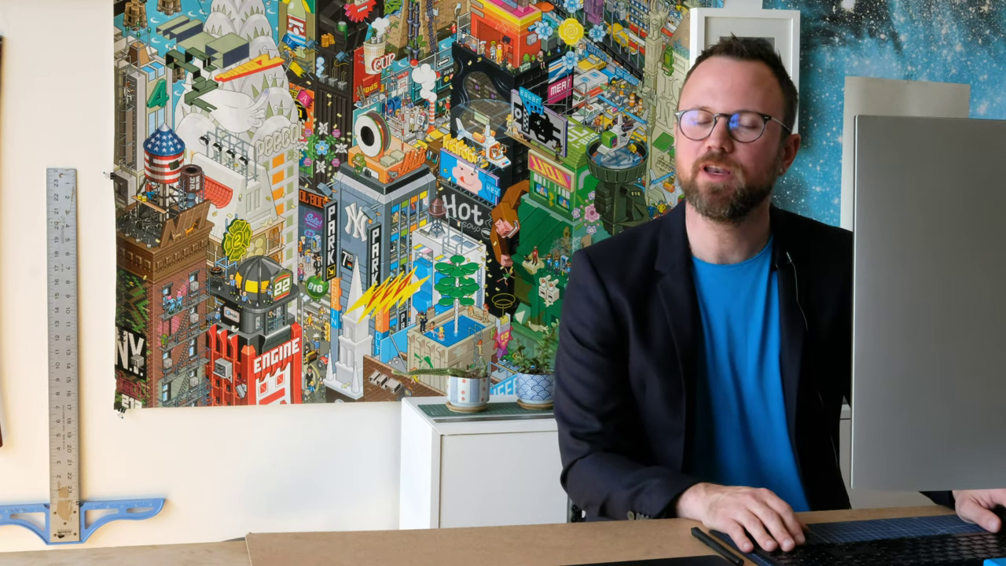
key("ctrl+super+3")
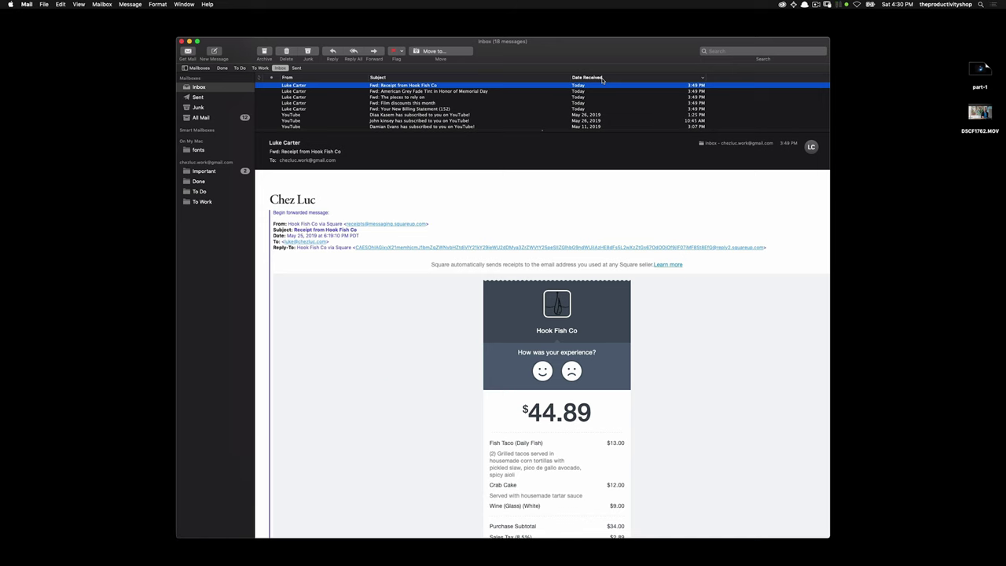
key("ctrl+super+3")
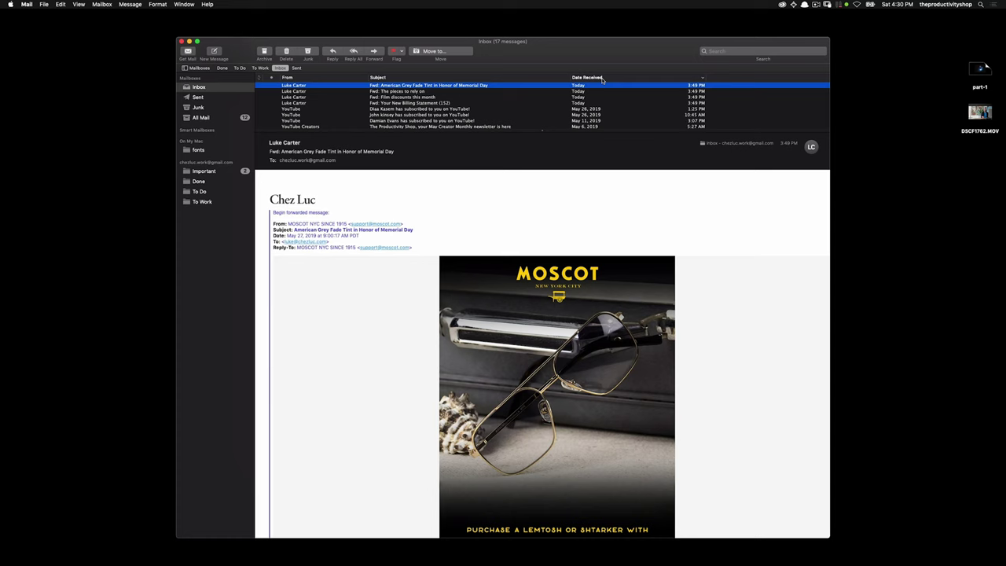
Move the MOSCOT, COS and Film discounts emails into To Do
key("ctrl+super+2")
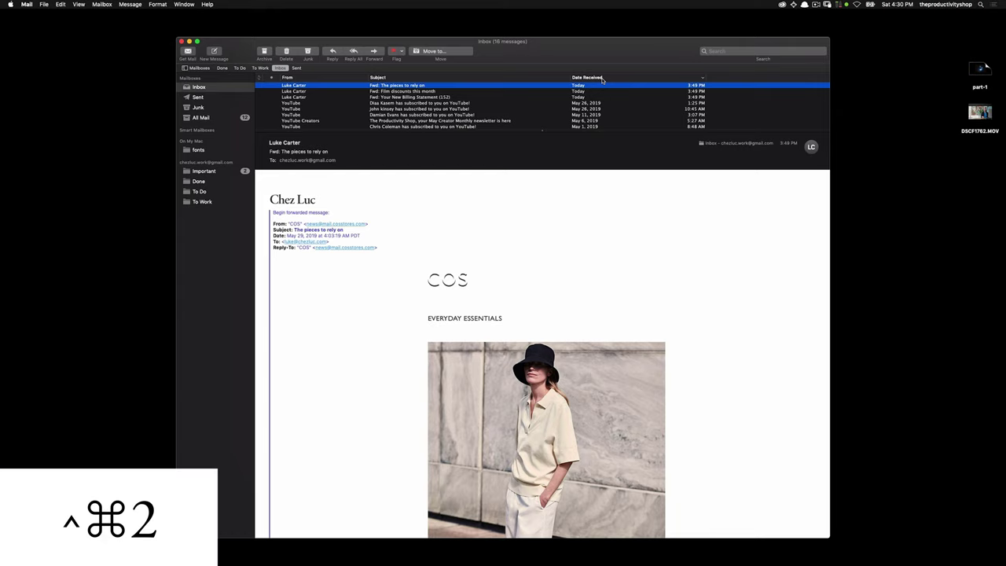
key("ctrl+super+2")
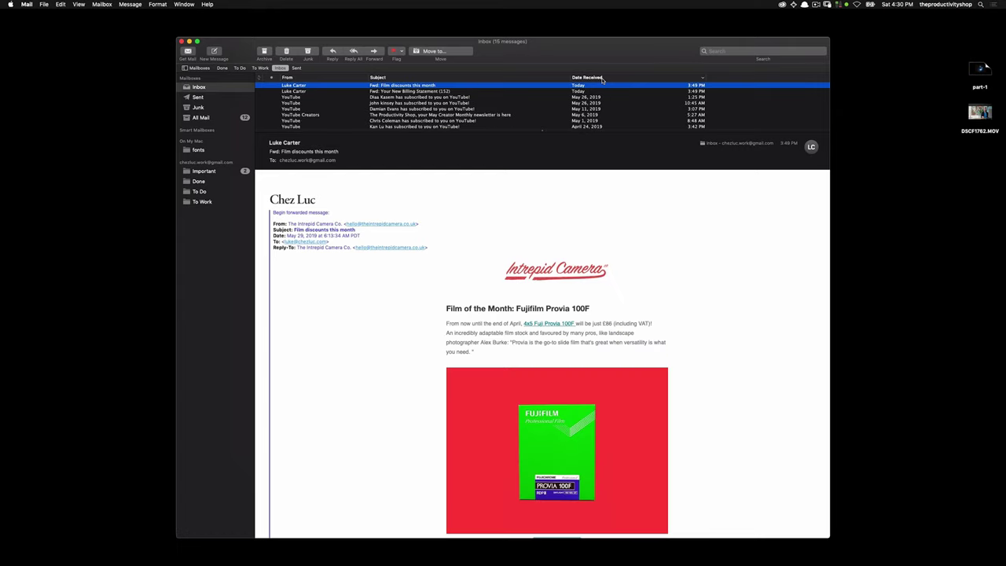
key("ctrl+super+2")
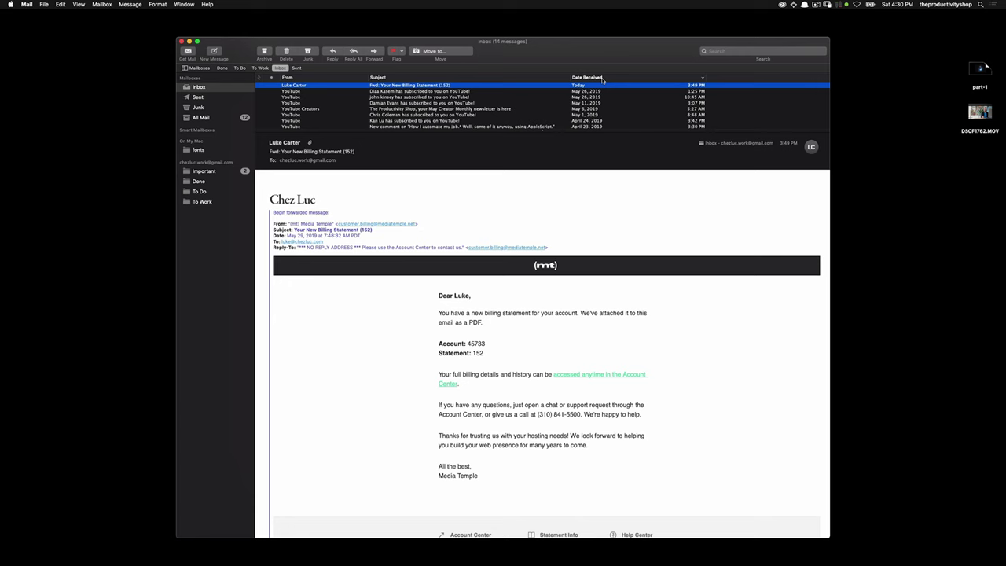
Skip the billing statement and file the YouTube subscription notifications into Done
key("Down")
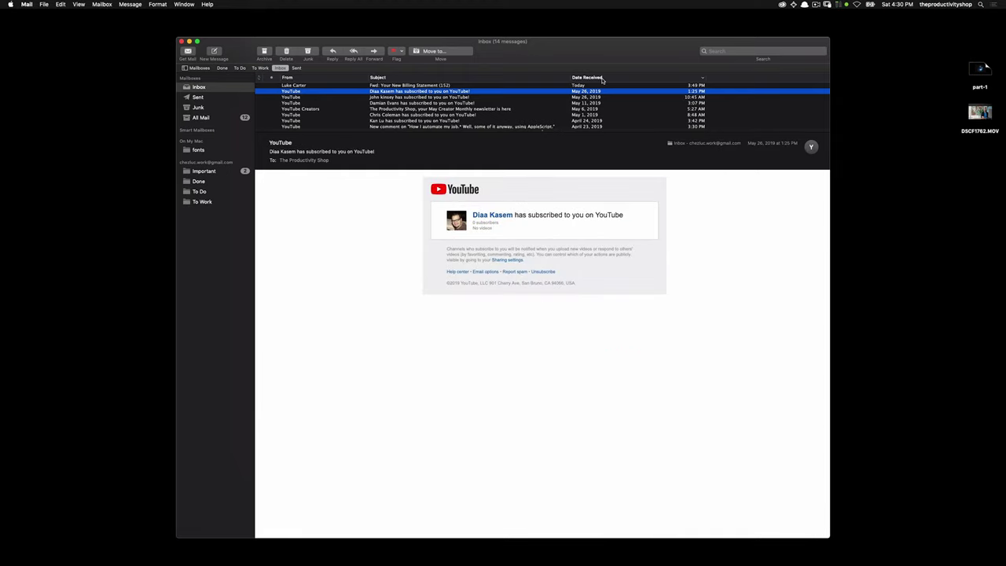
key("ctrl+super+1")
key("ctrl+super+1")
key("ctrl+super+1")
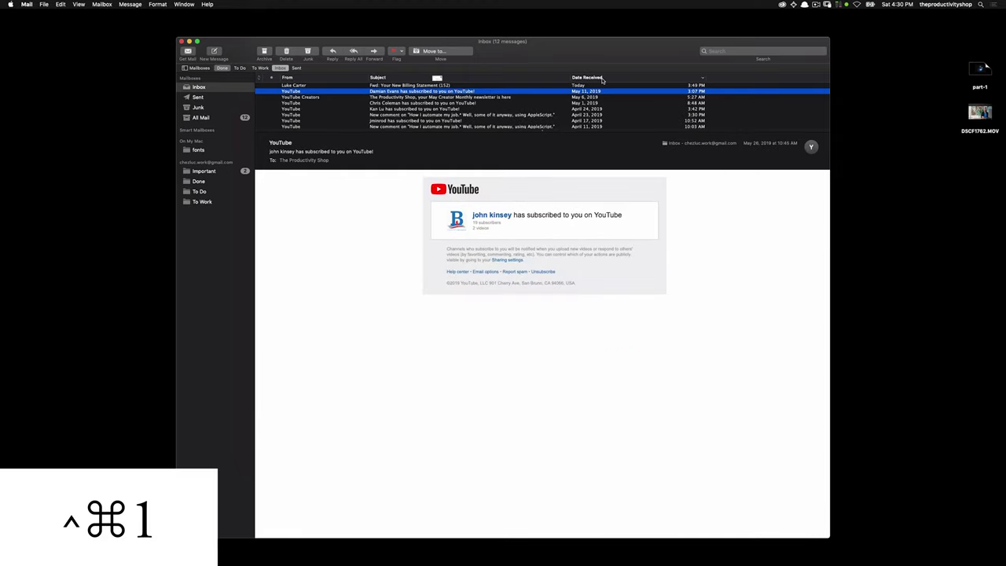
key("ctrl+super+1")
key("ctrl+super+1")
key("ctrl+super+1")
key("ctrl+super+1")
key("ctrl+super+1")
key("ctrl+super+1")
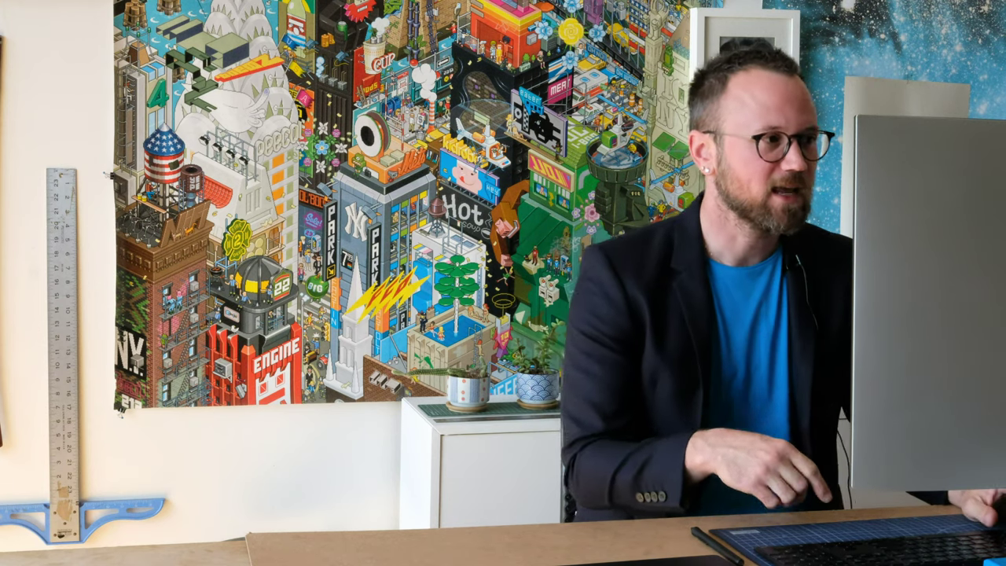
File the last message into Done, then move both To Work emails back to the Inbox
key("ctrl+super+1")
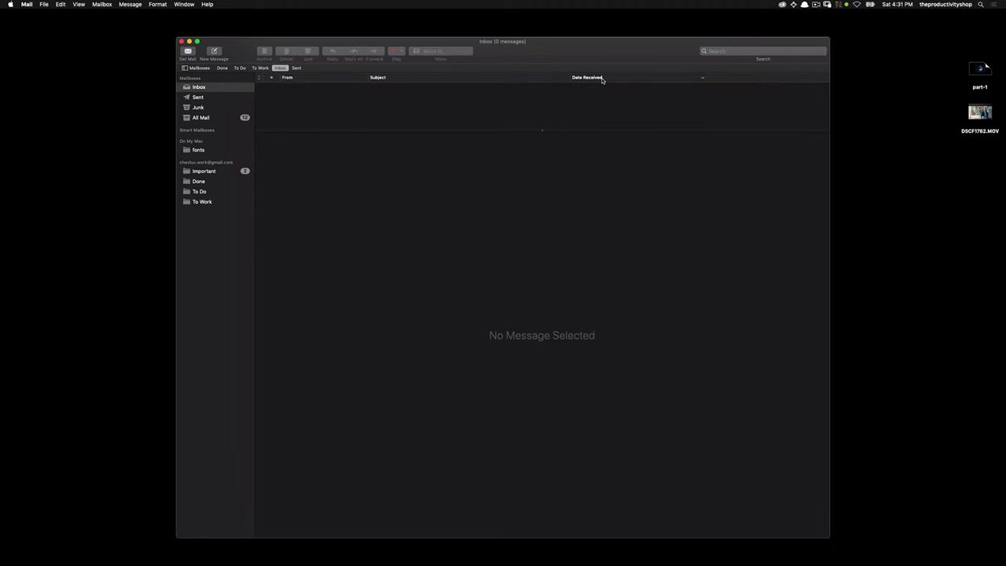
key("super+3")
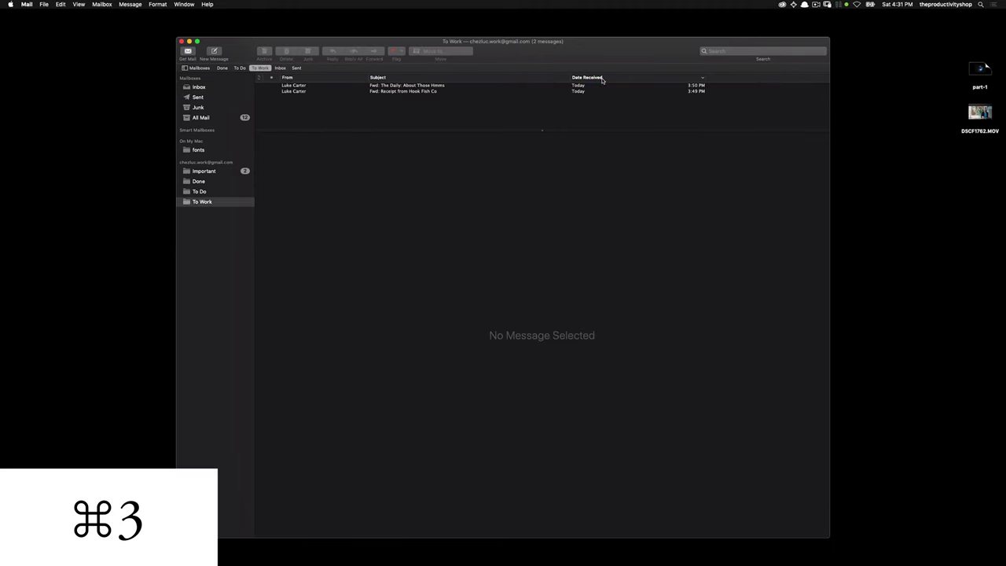
key("super+a")
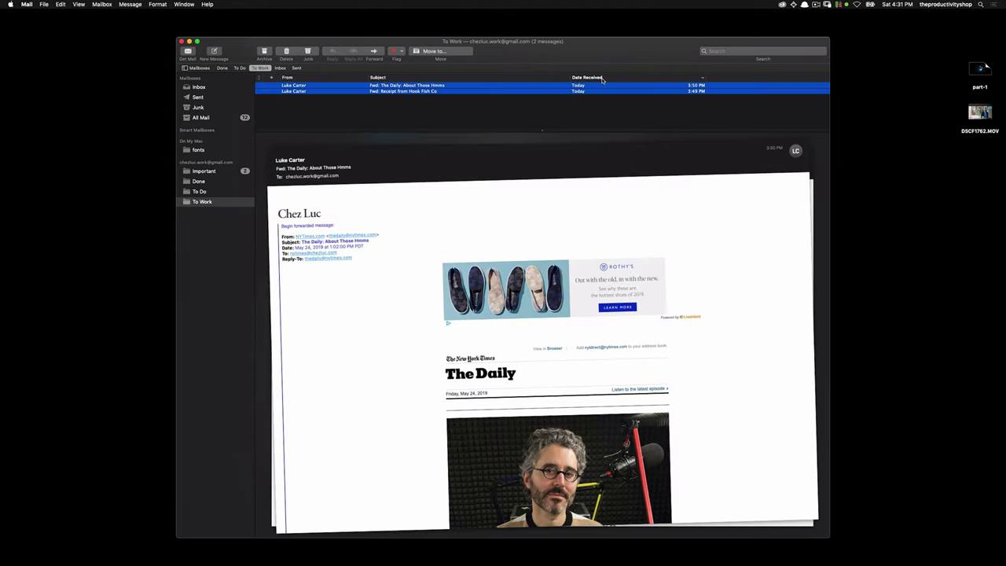
key("ctrl+super+4")
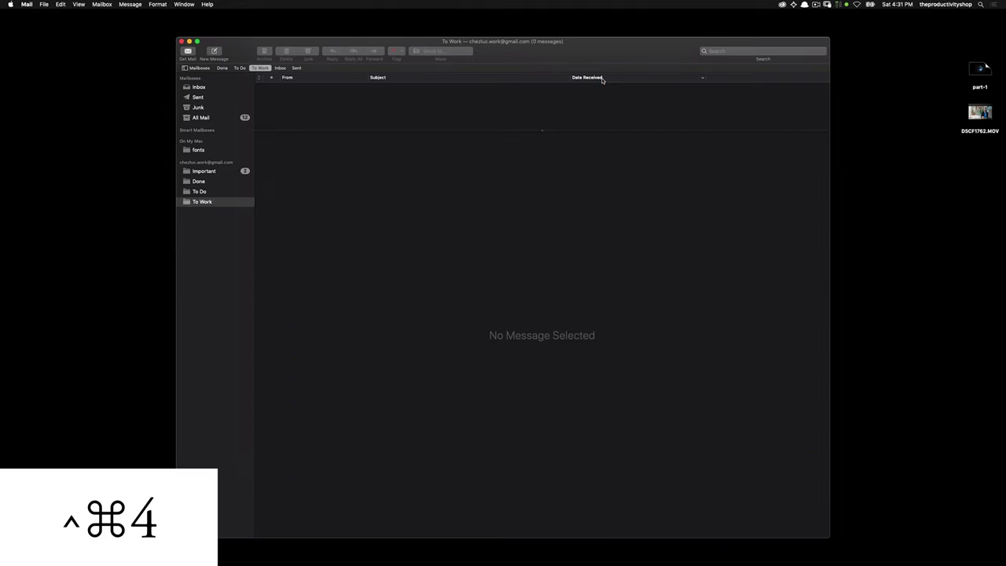
key("super+1")
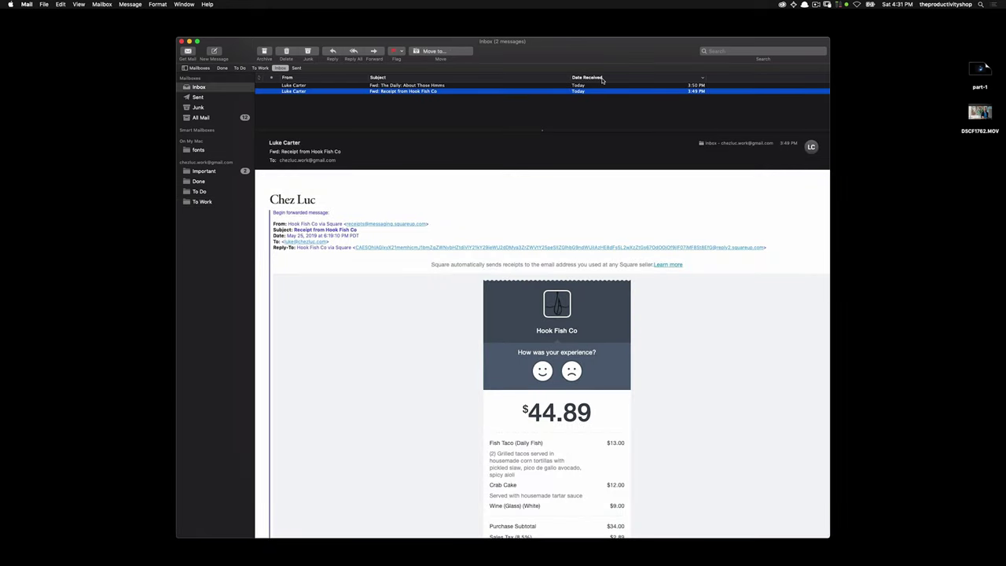